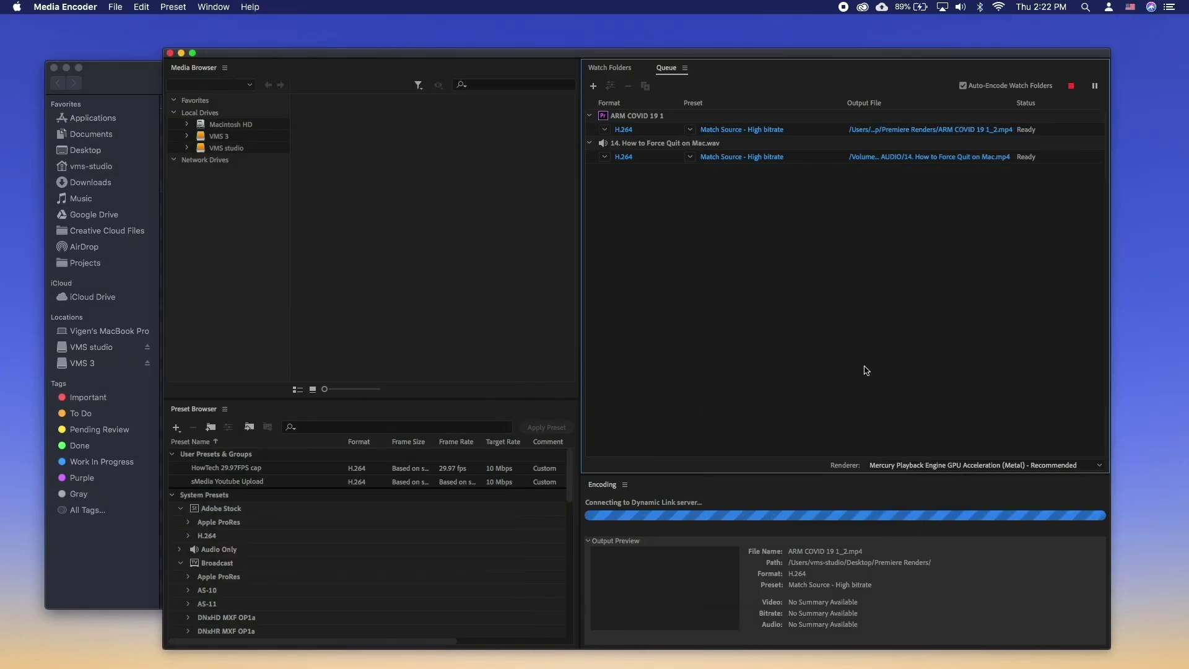
Select, then deselect, the '14. How to Force Quit on Mac.wav' item in the encoder queue.
click(1031, 146)
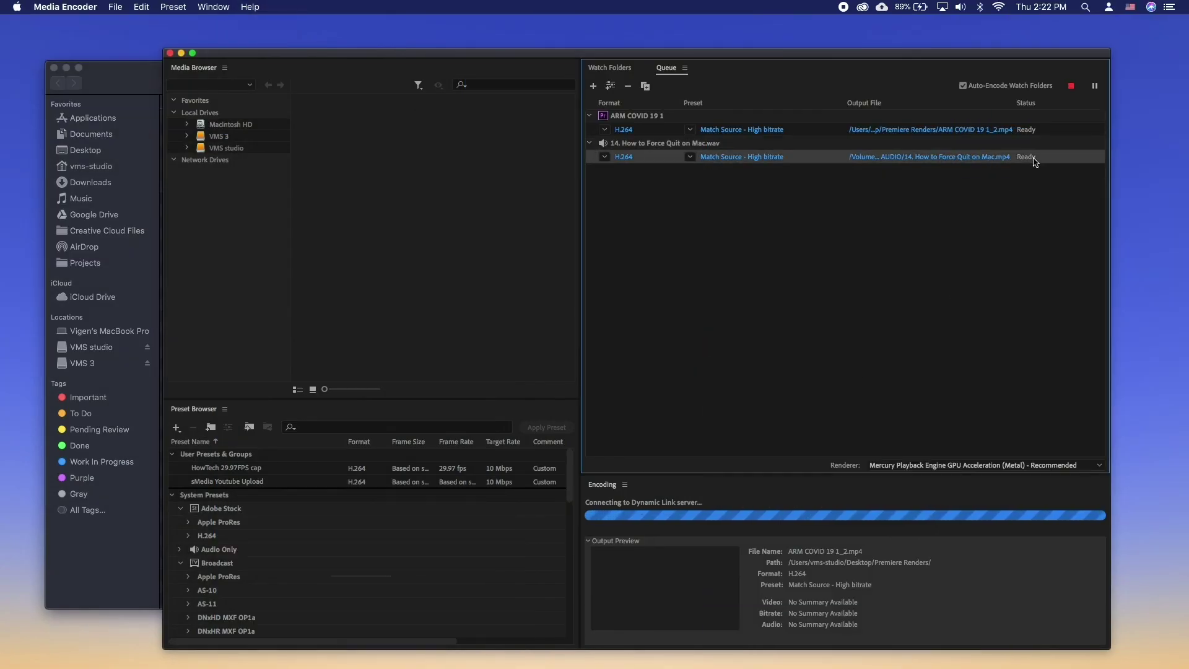
click(1044, 146)
click(1069, 269)
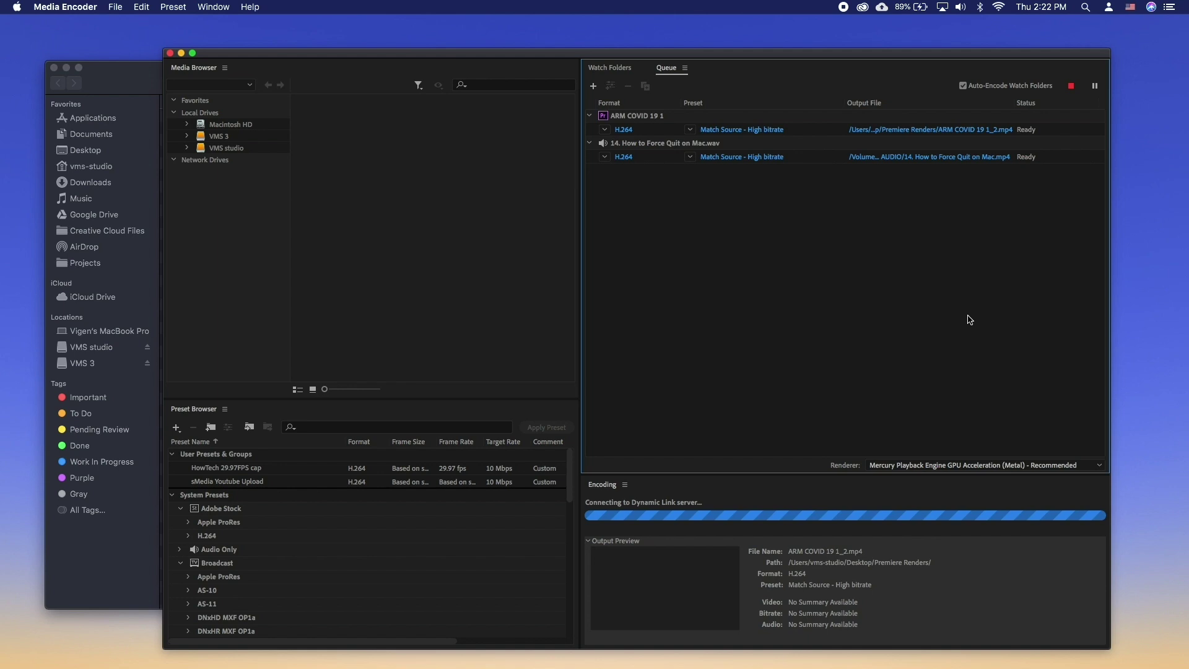
Force quit Adobe Media Encoder 2020 via Command-Option-Escape and confirm.
key(cmd+alt+Escape)
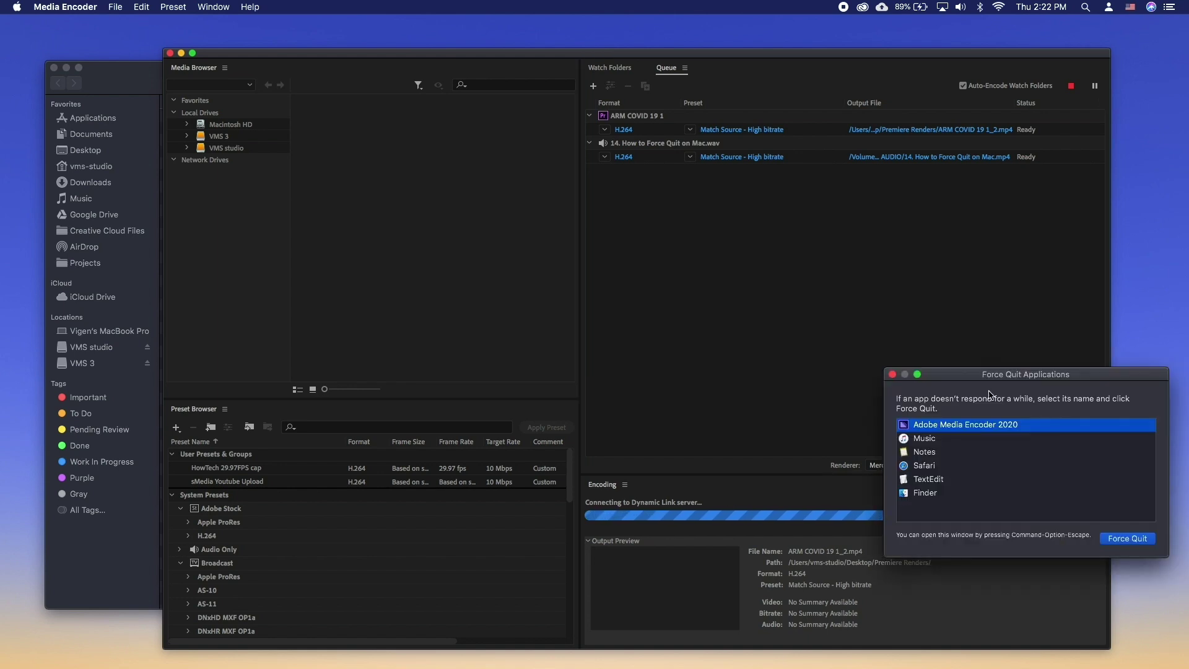
click(1112, 539)
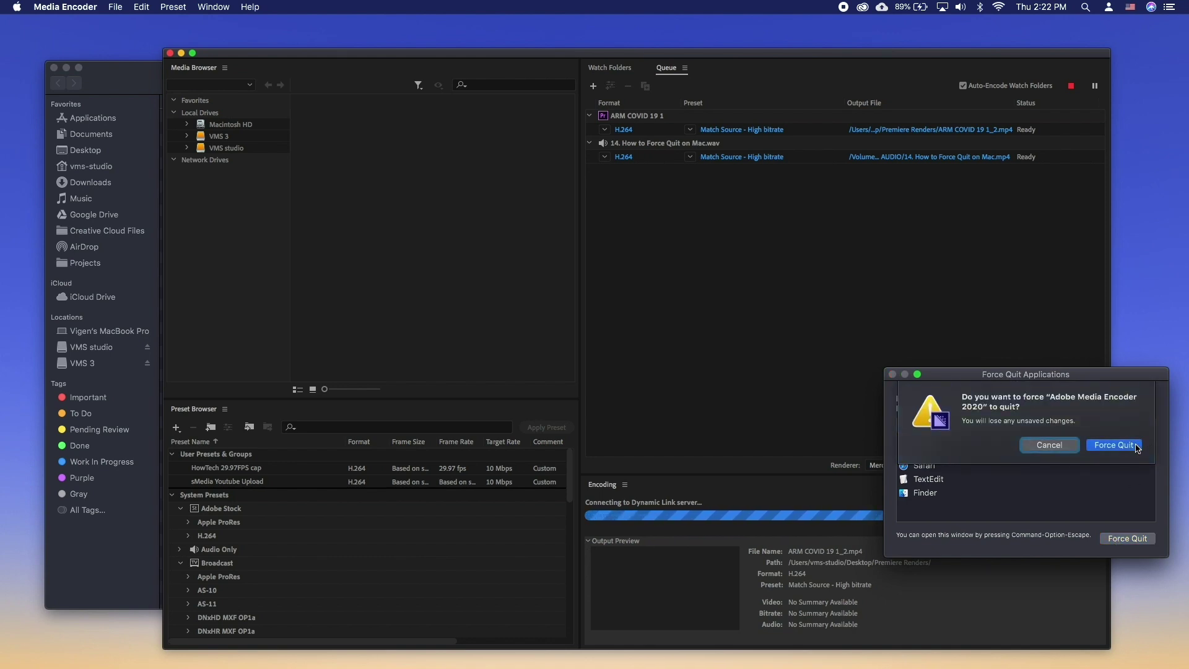
click(1137, 446)
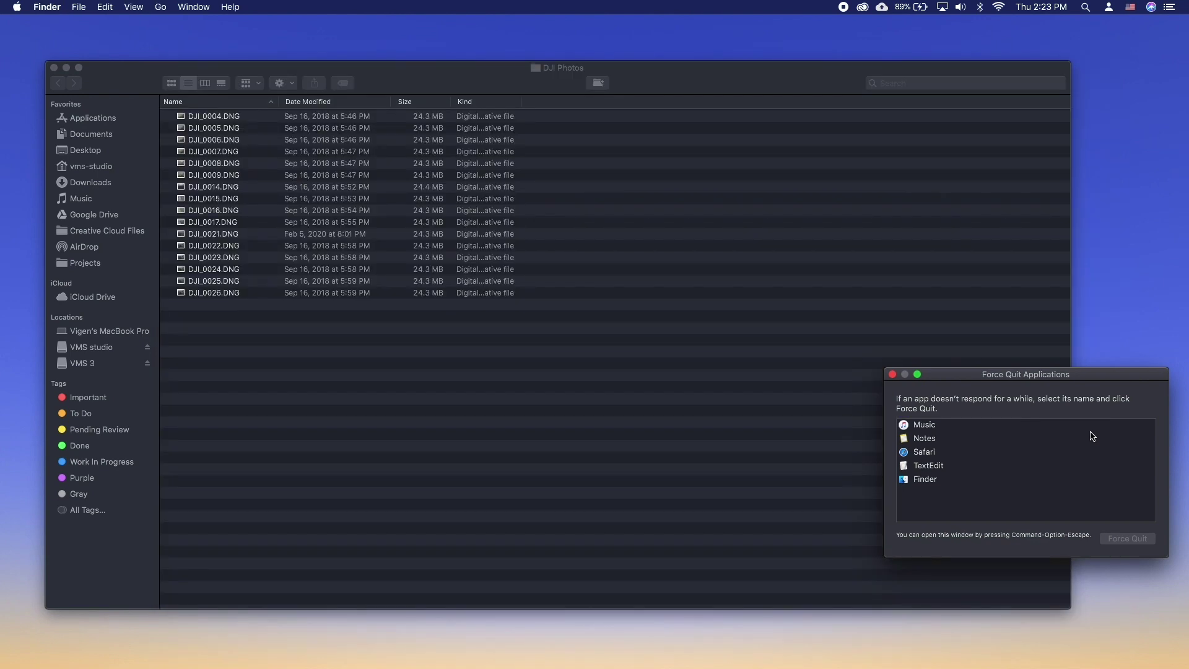
Close the Force Quit Applications window so the DJI Photos Finder window shows.
click(893, 375)
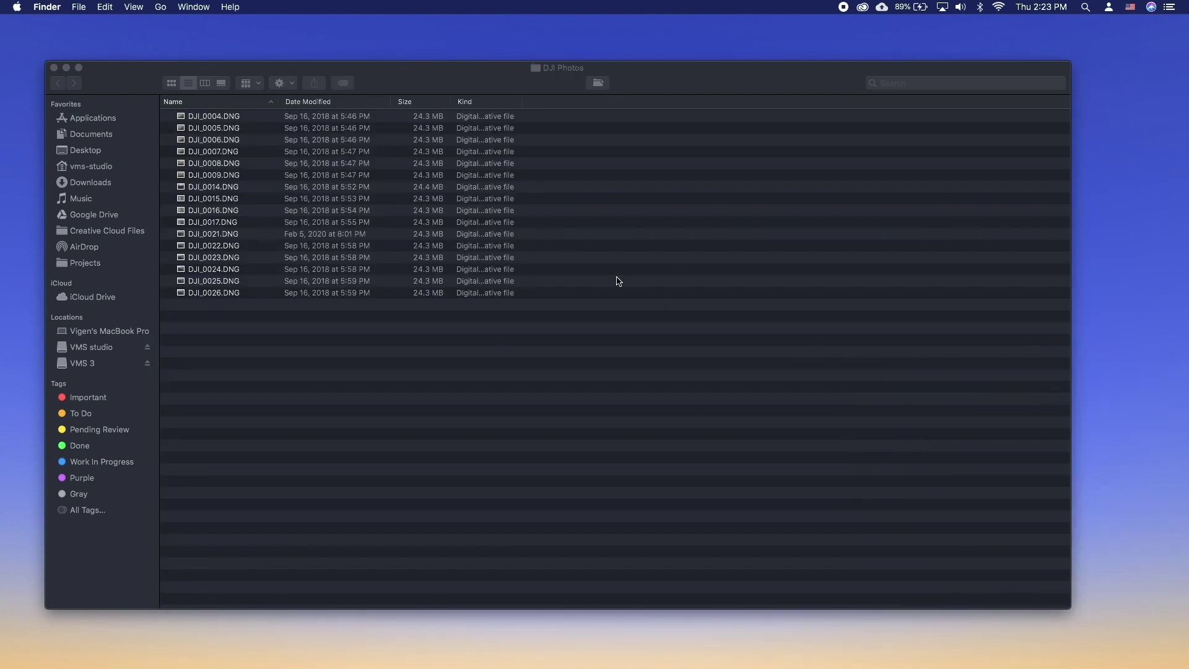